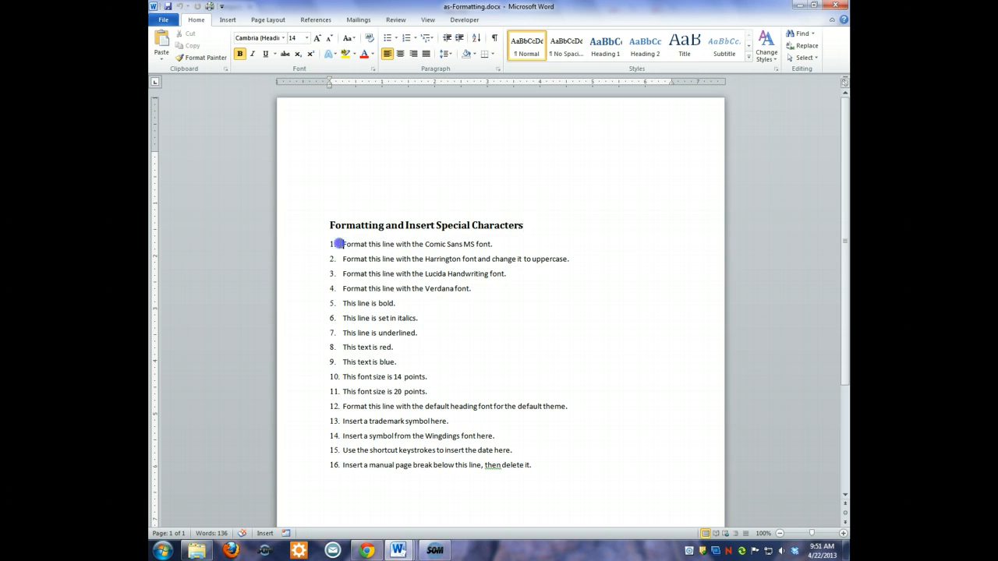
- Format line 1 of the numbered list with the Comic Sans MS font
left_click_drag(337, 244, 497, 244)
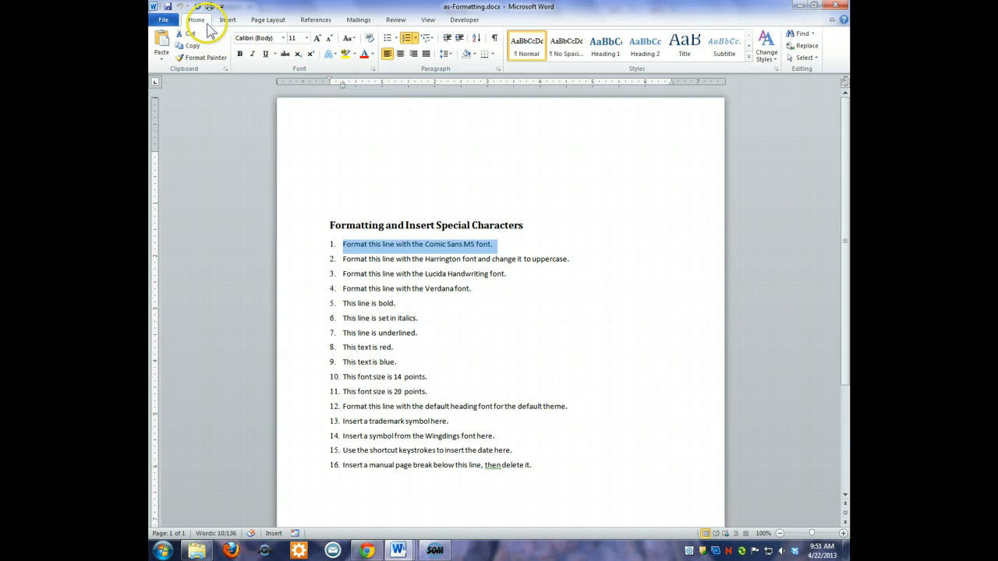
left_click(283, 39)
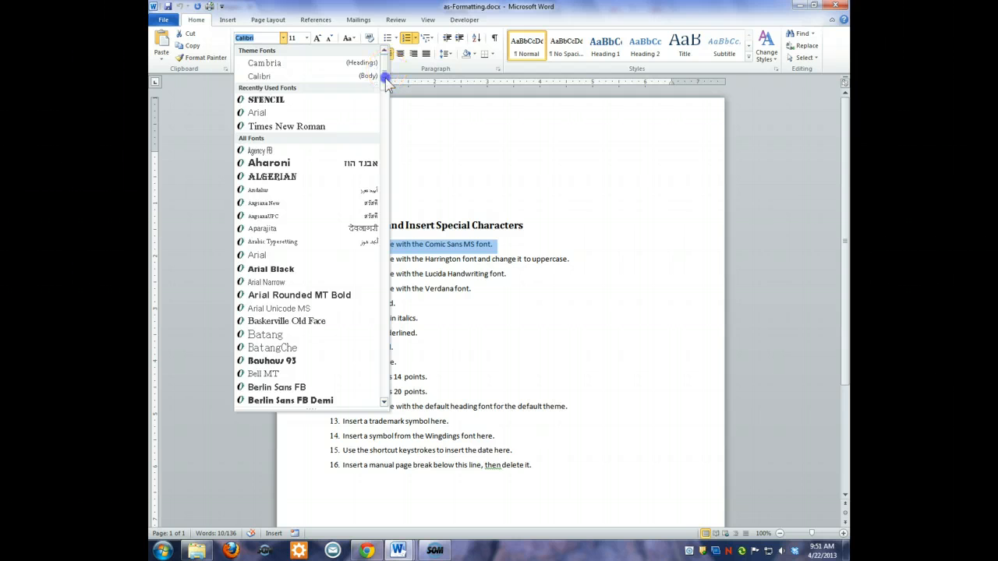
left_click_drag(383, 78, 391, 112)
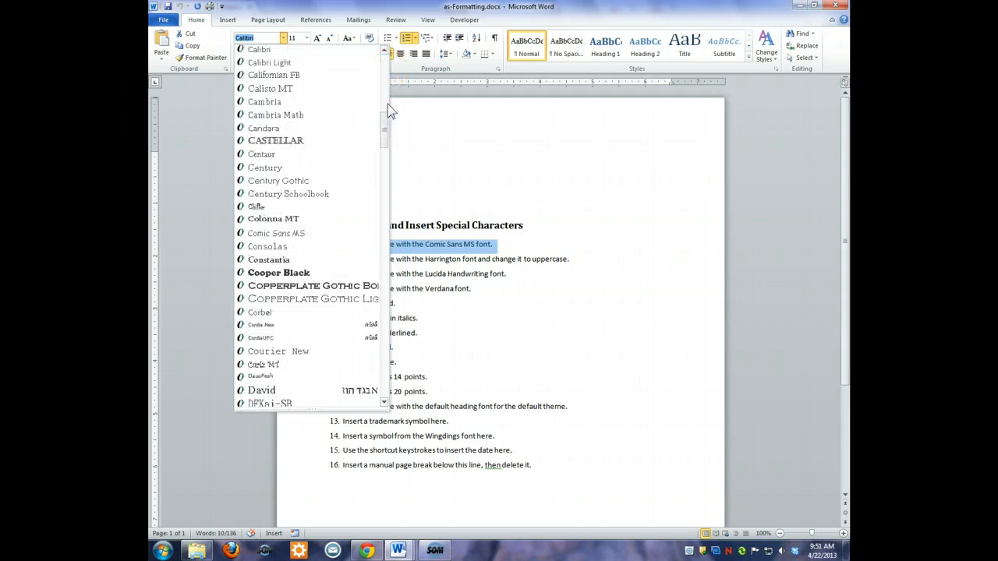
type("Comic Sans MS")
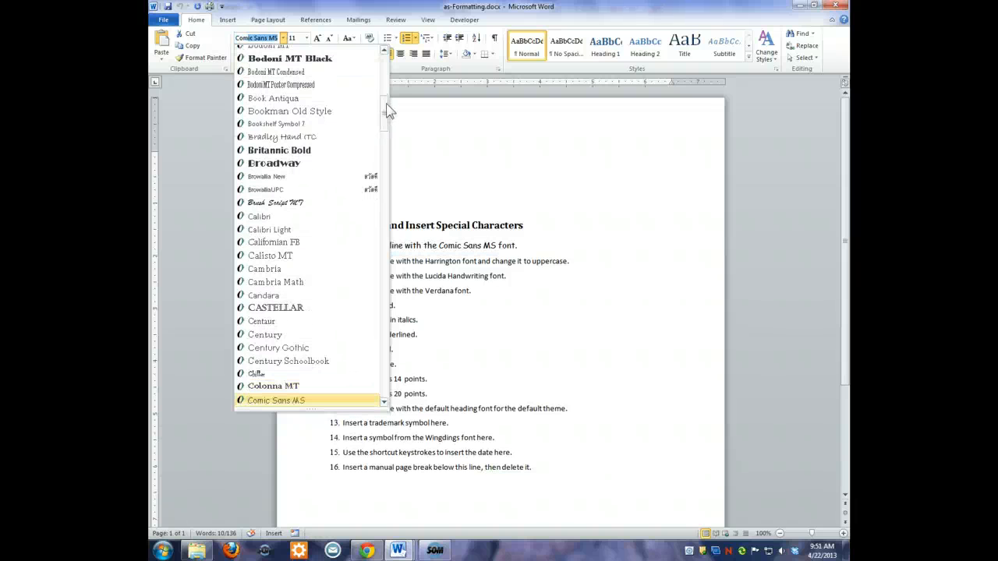
left_click(334, 328)
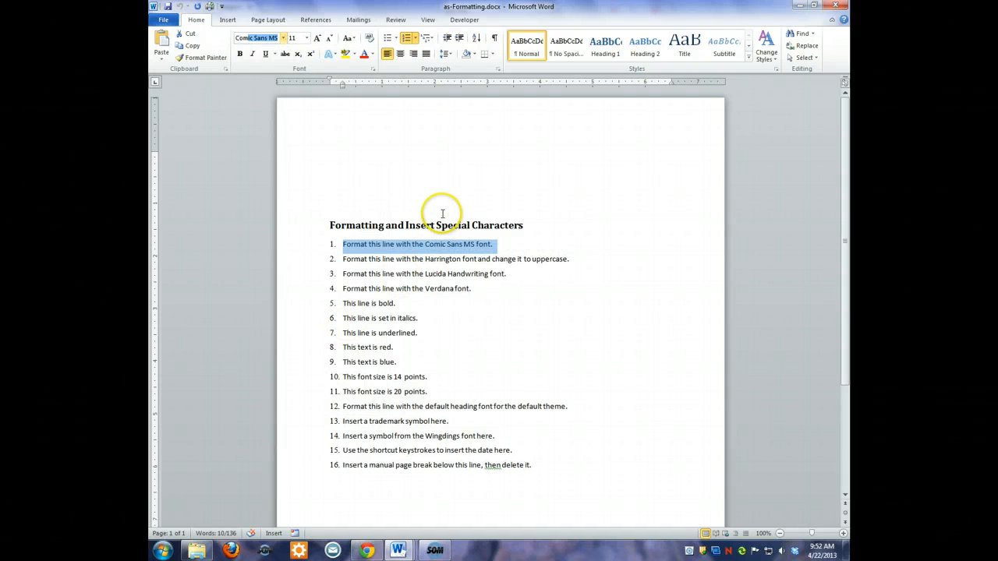
left_click(283, 37)
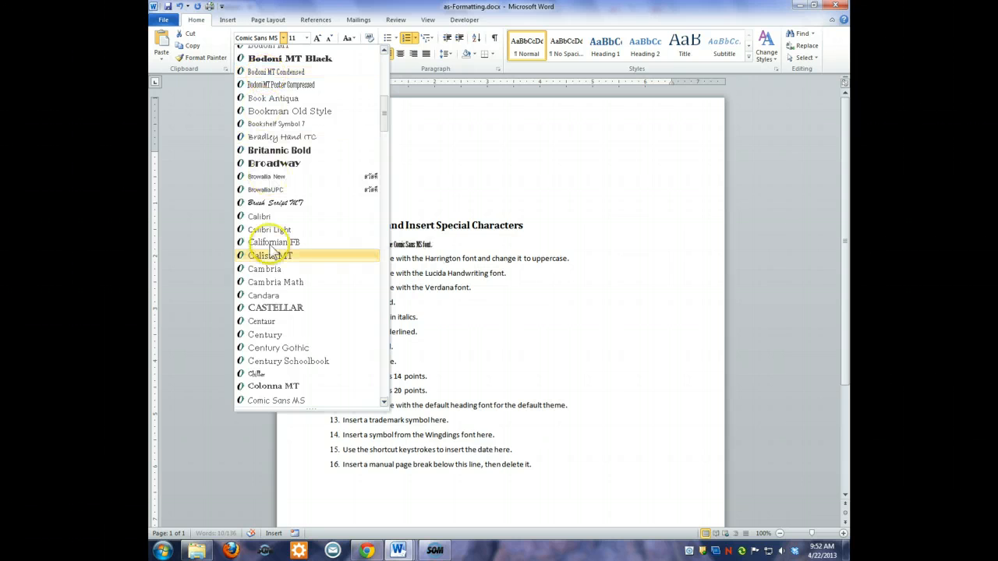
left_click(287, 401)
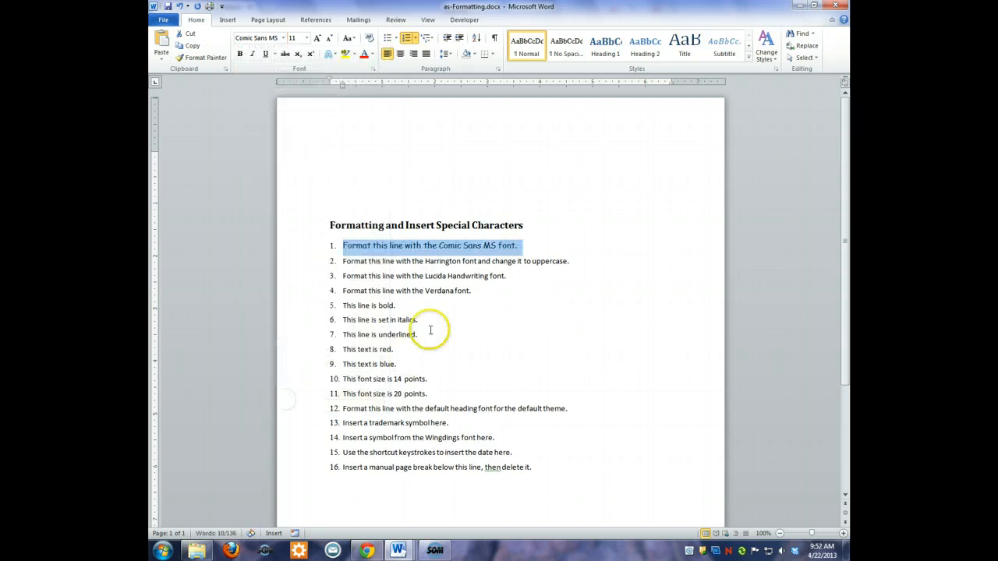
left_click(533, 246)
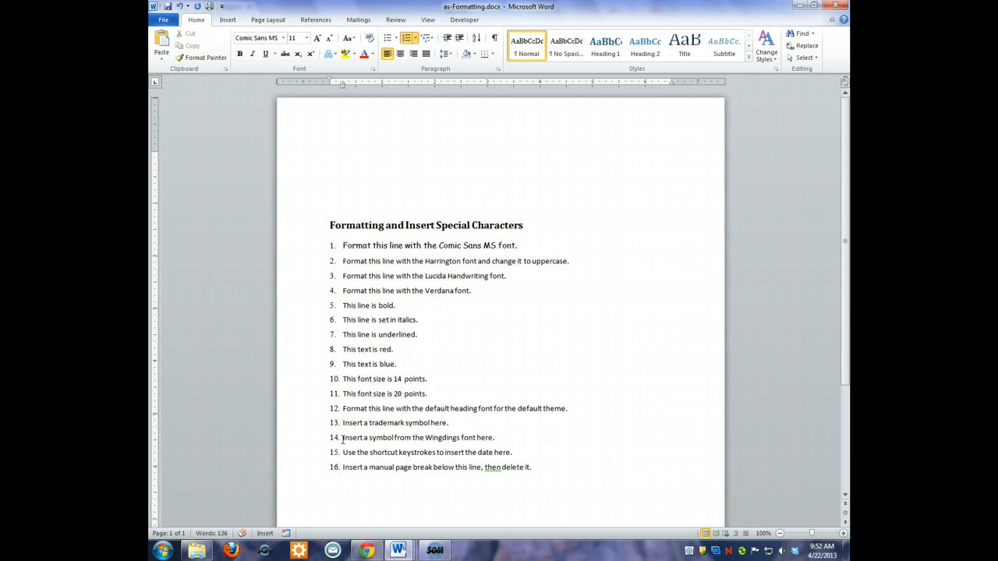
- Insert the smiley face symbol from the Wingdings font at the end of line 14
left_click(509, 437)
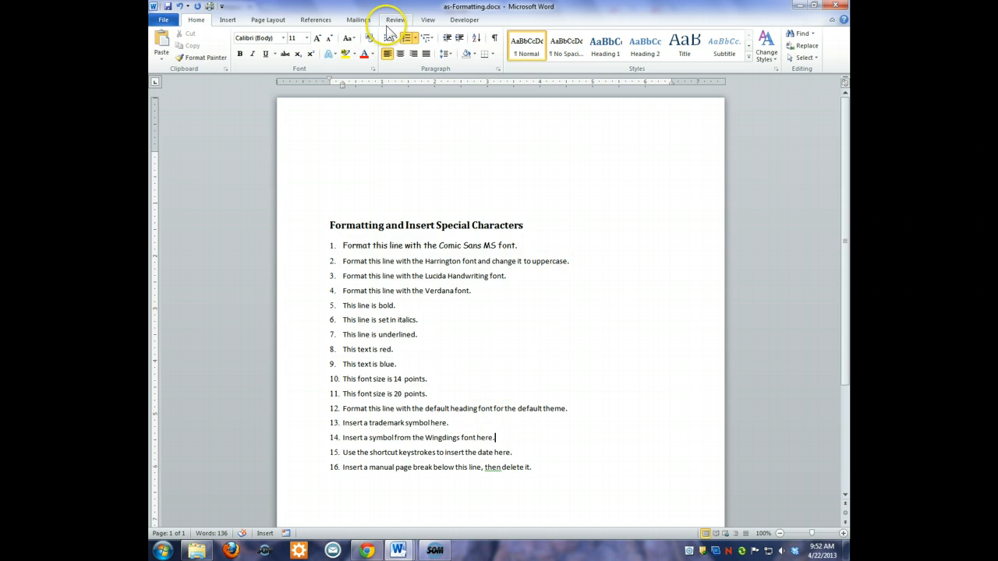
left_click(270, 21)
left_click(195, 21)
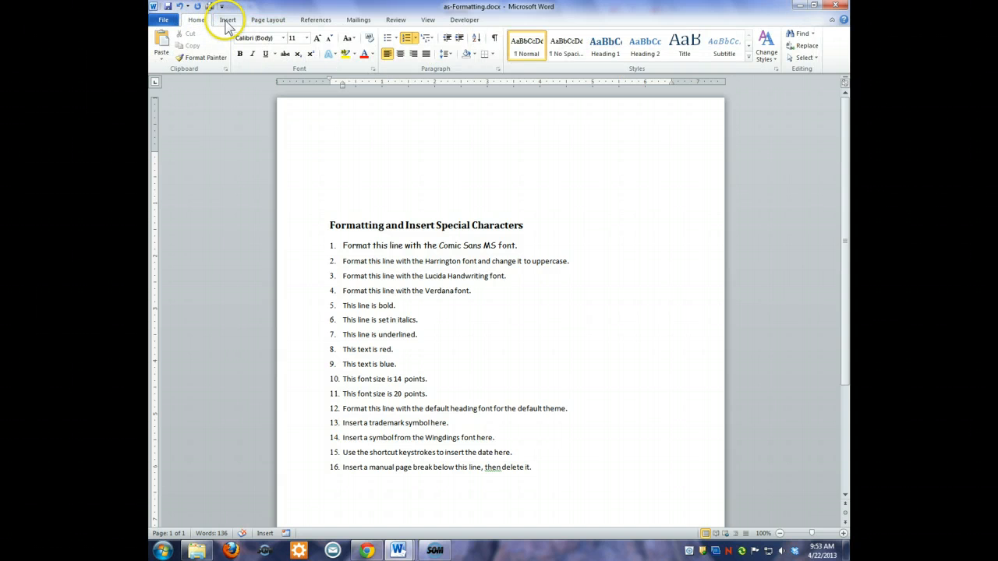
left_click(226, 21)
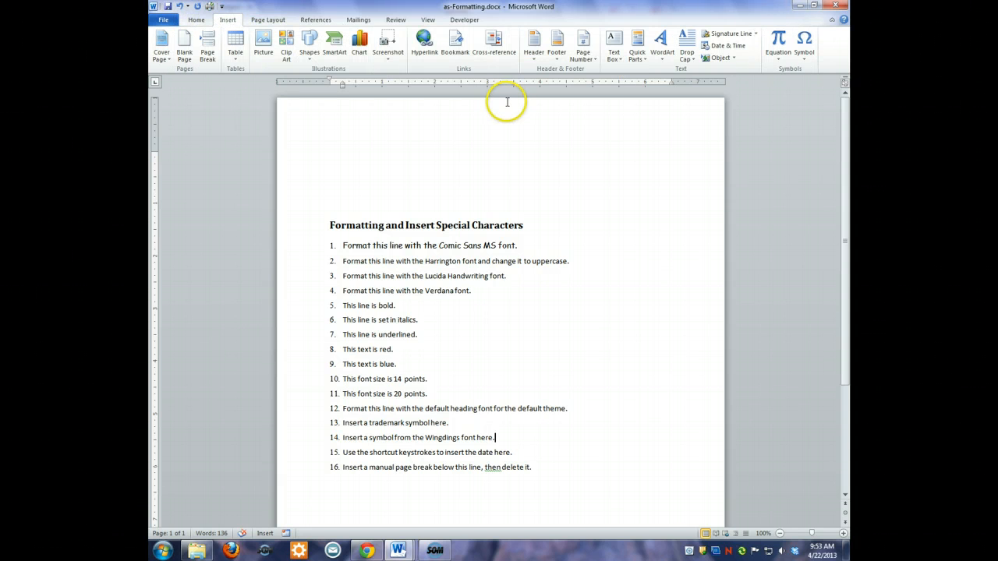
left_click(809, 51)
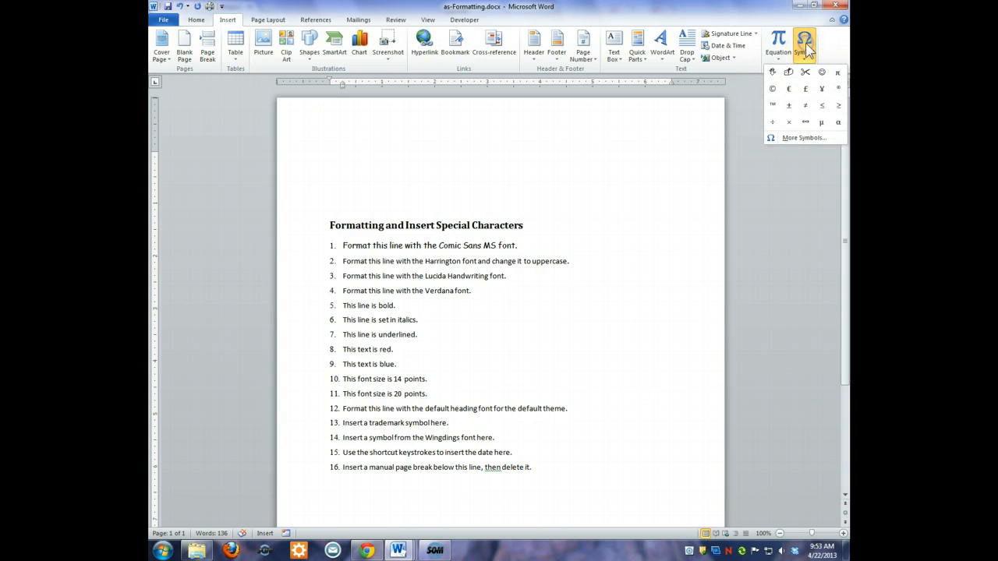
left_click(799, 141)
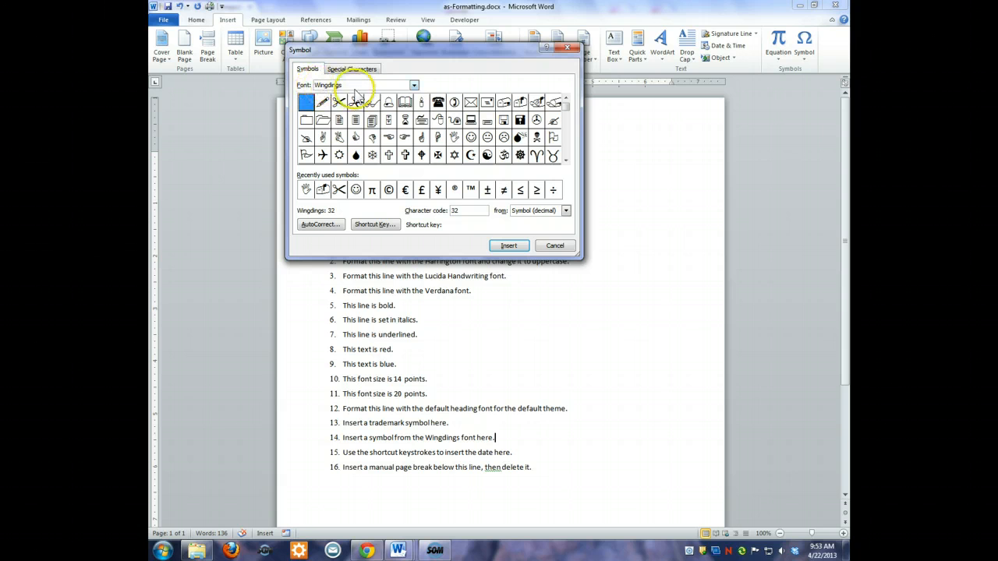
left_click(472, 138)
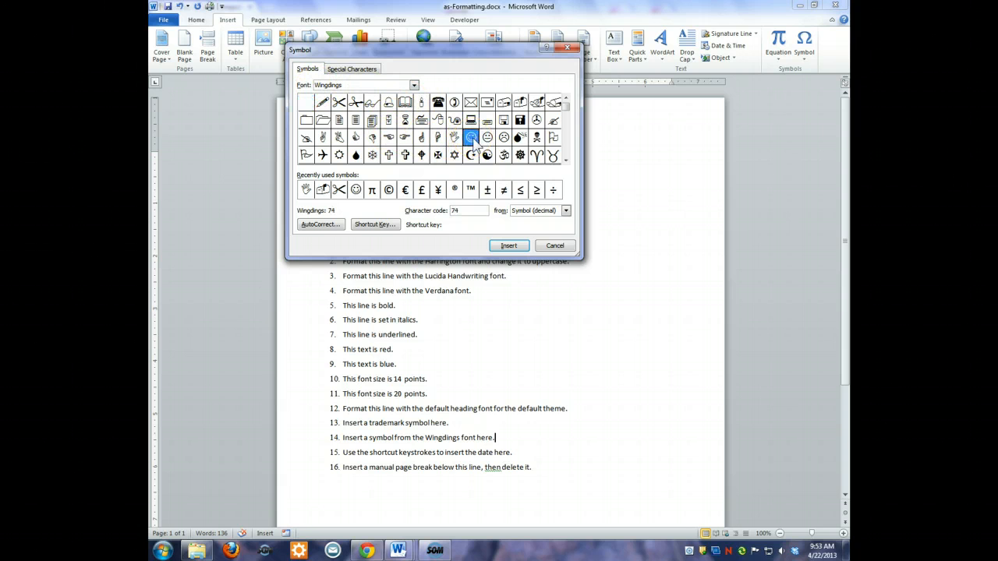
left_click(508, 246)
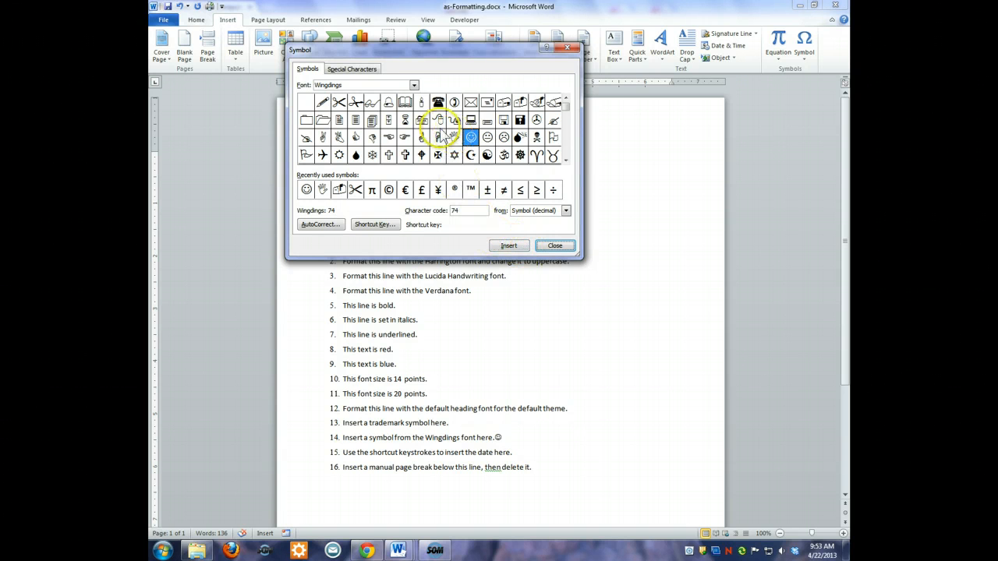
- Look at the special characters available for insertion and close the Symbol dialog
left_click(352, 69)
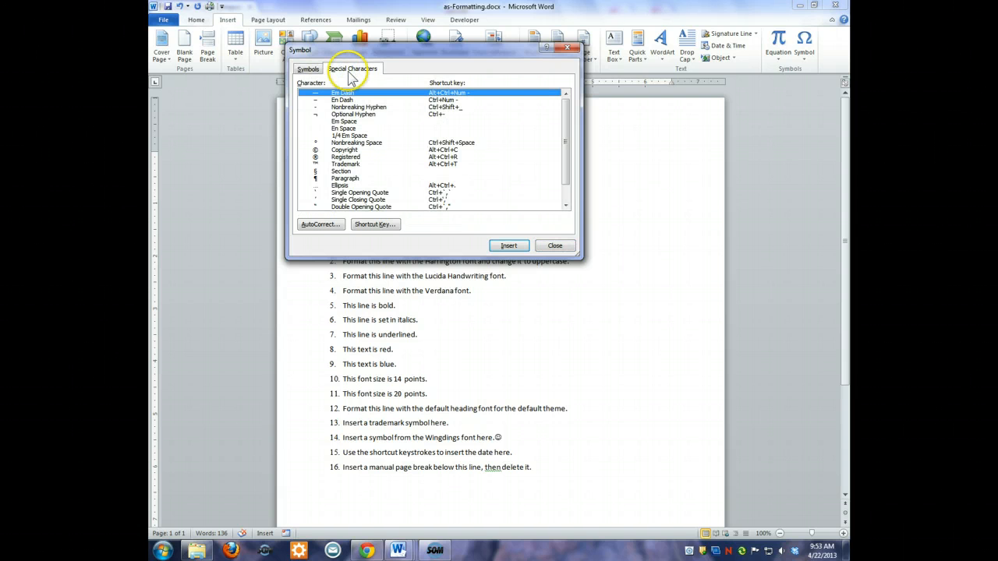
left_click(315, 69)
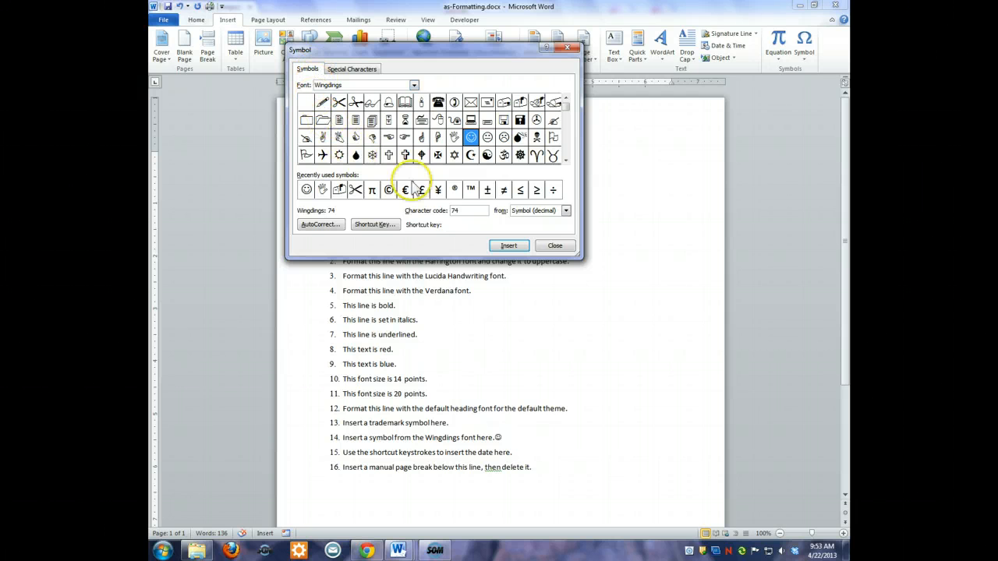
left_click(554, 246)
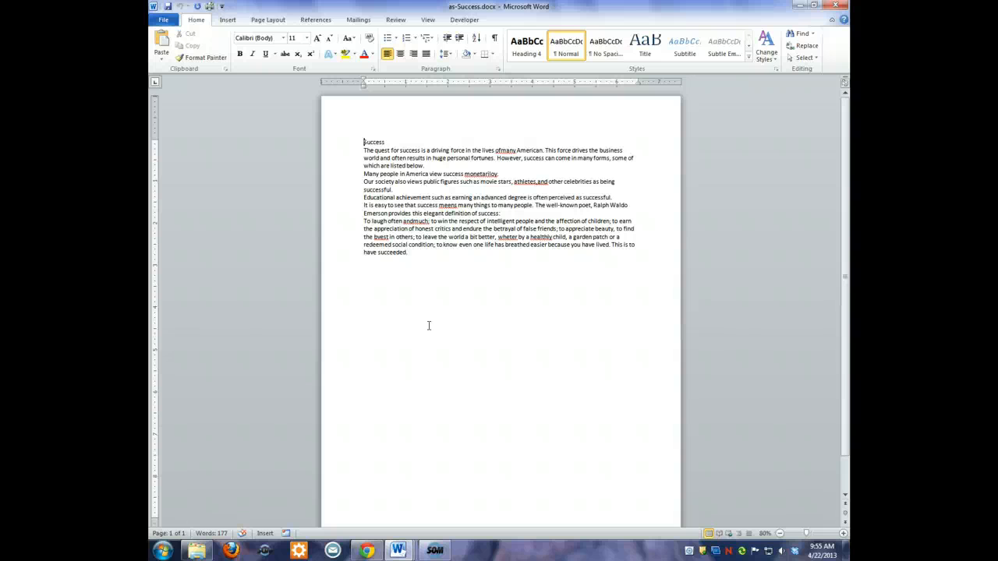
- Insert five blank lines above the title "Success" in as-Success.docx
left_click(430, 326)
left_click(463, 283)
left_click(363, 142)
key("Return")
key("Return")
key("Return")
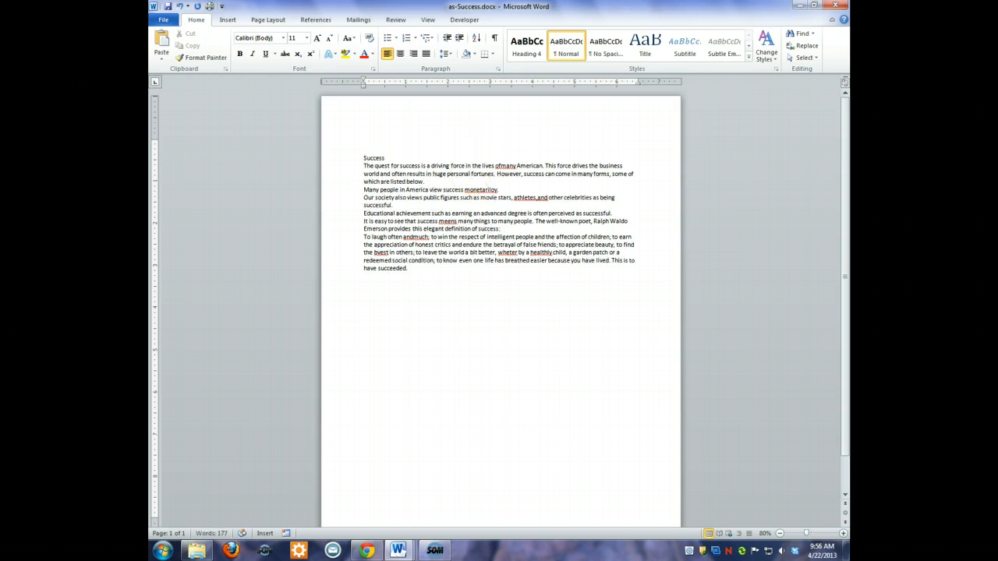
key("Return")
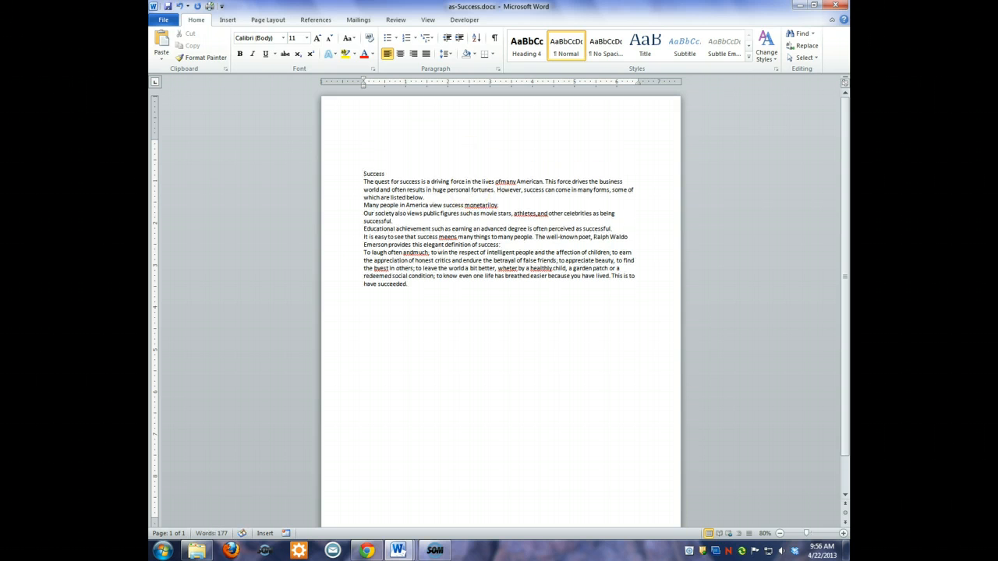
key("Return")
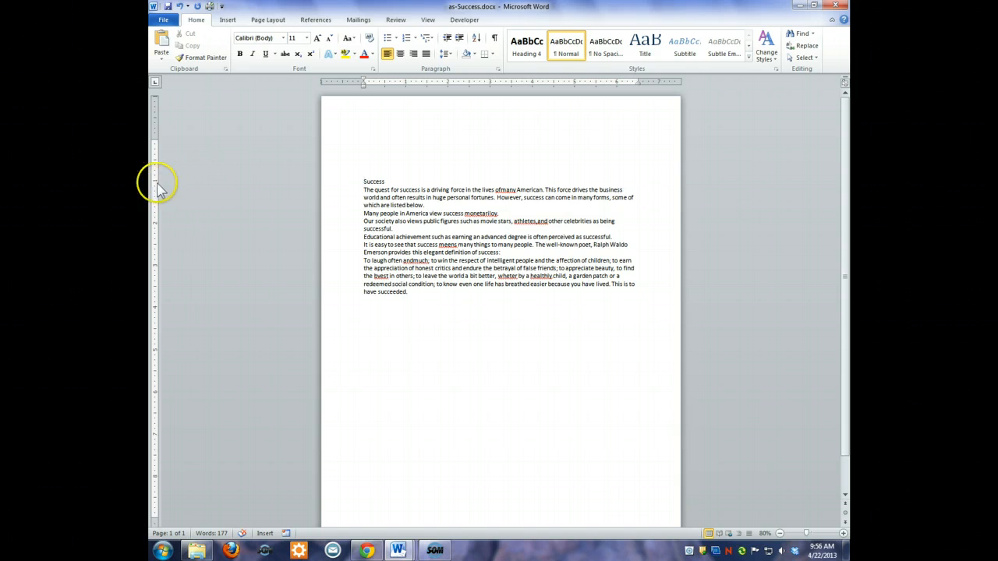
- Hide the document rulers and display them again
key("alt+p")
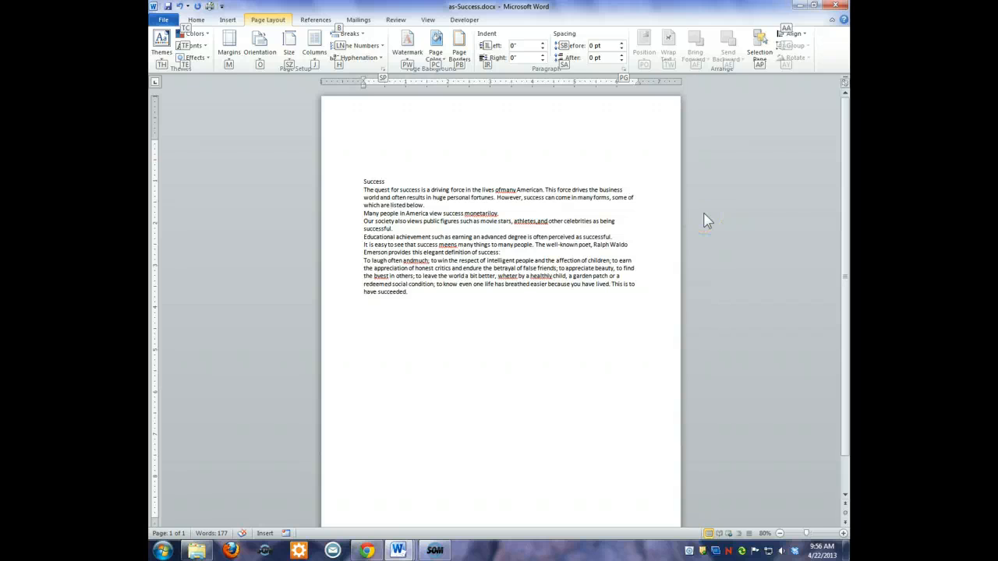
left_click(845, 83)
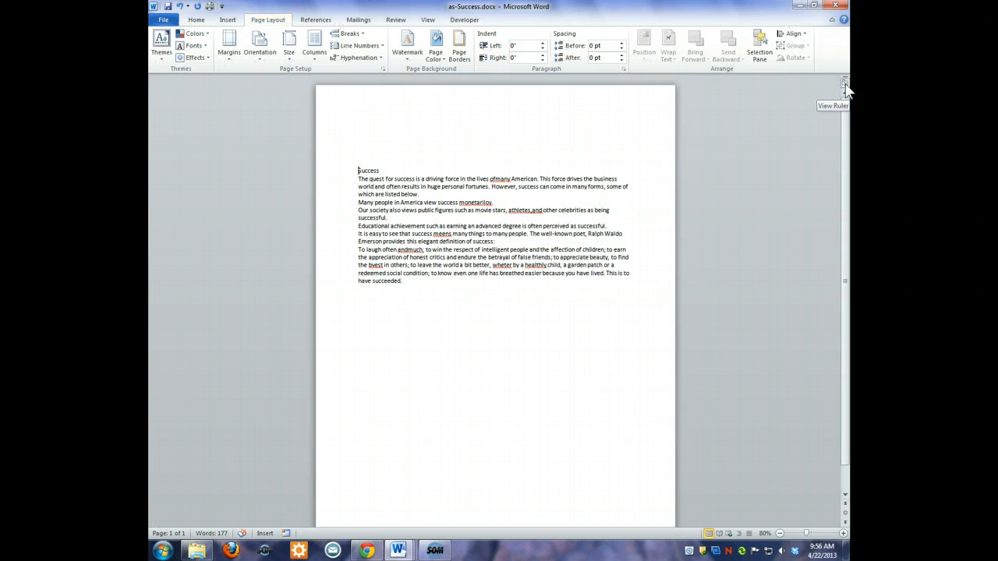
left_click(845, 83)
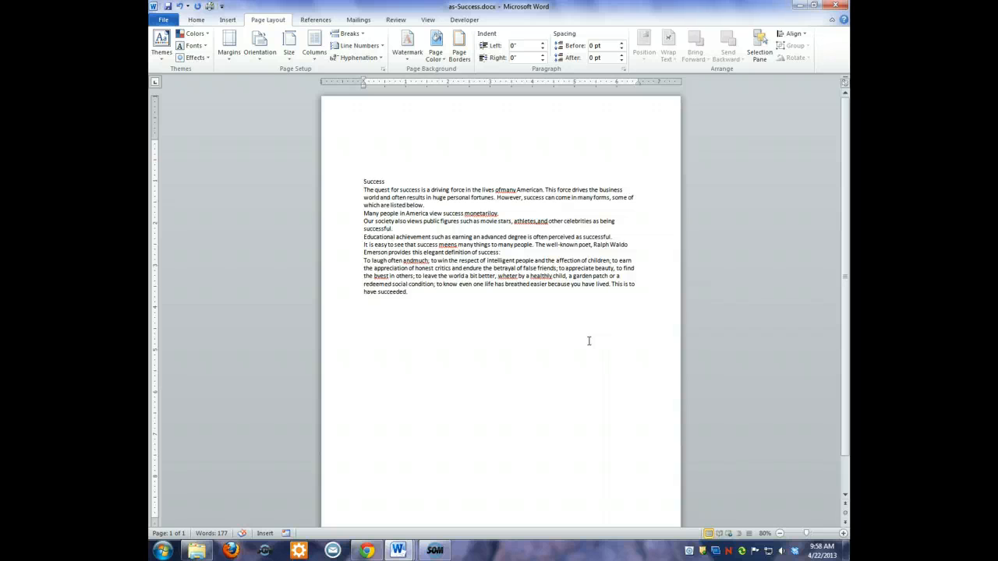
left_click(536, 321)
scroll(186, 428, "down", 2)
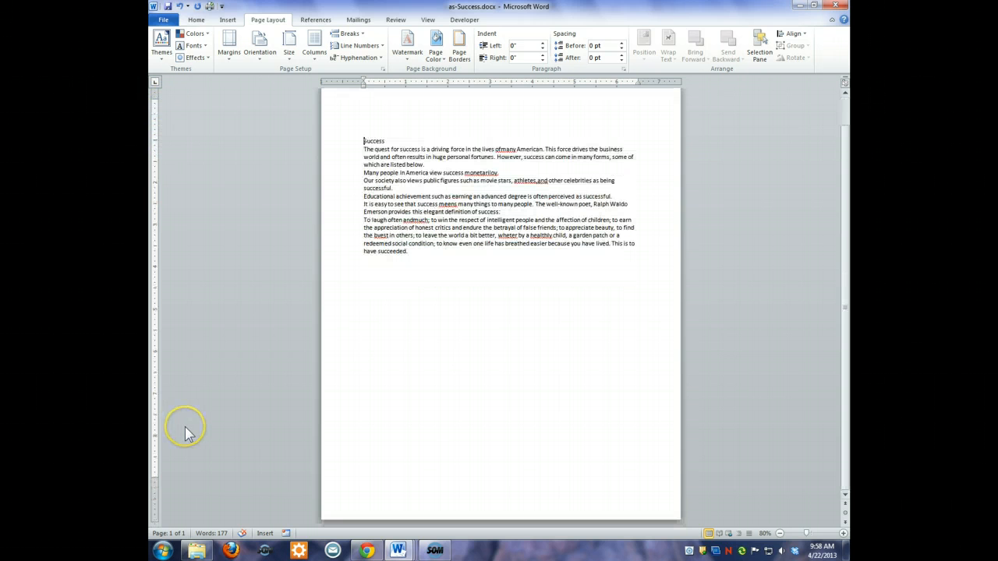
scroll(186, 429, "up", 2)
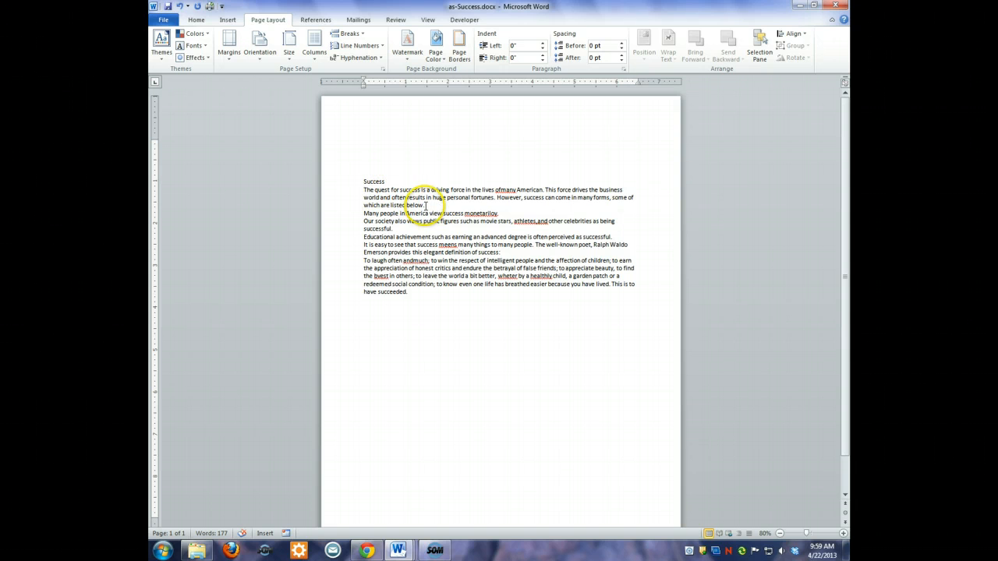
- Select the paragraph beginning "The quest for success" and show the paragraph marks and other hidden formatting symbols
left_click(364, 190)
left_click_drag(364, 189, 418, 204)
left_click(195, 20)
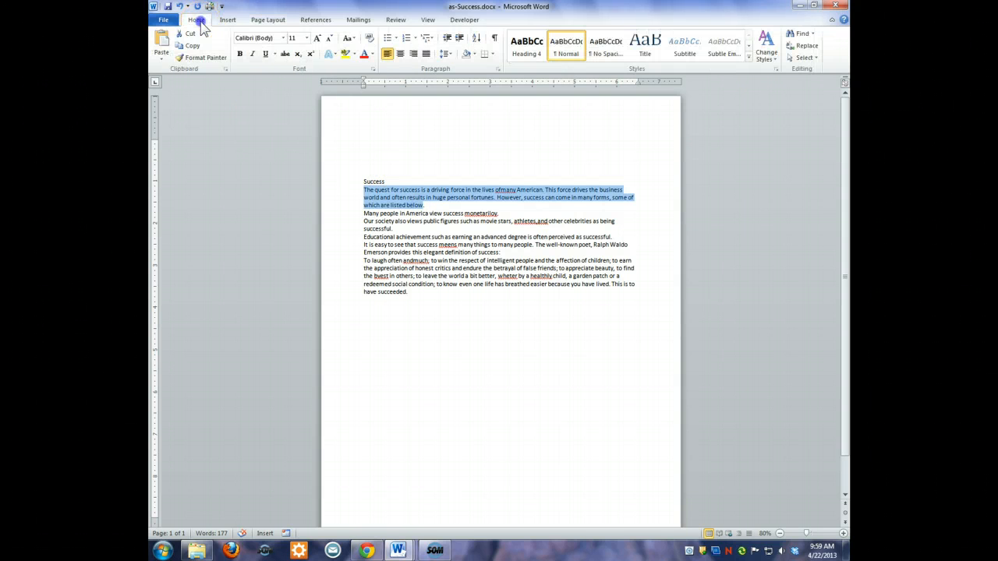
left_click(496, 41)
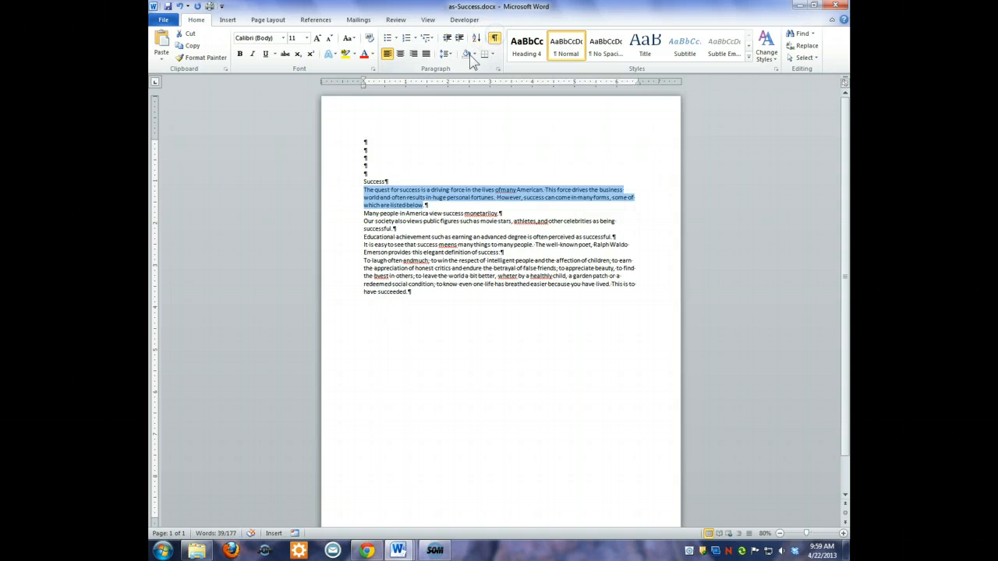
- Indent the paragraph below the title on both sides, with the right indent at the 5-inch ruler mark and the left indent at 1 inch
left_click(427, 197)
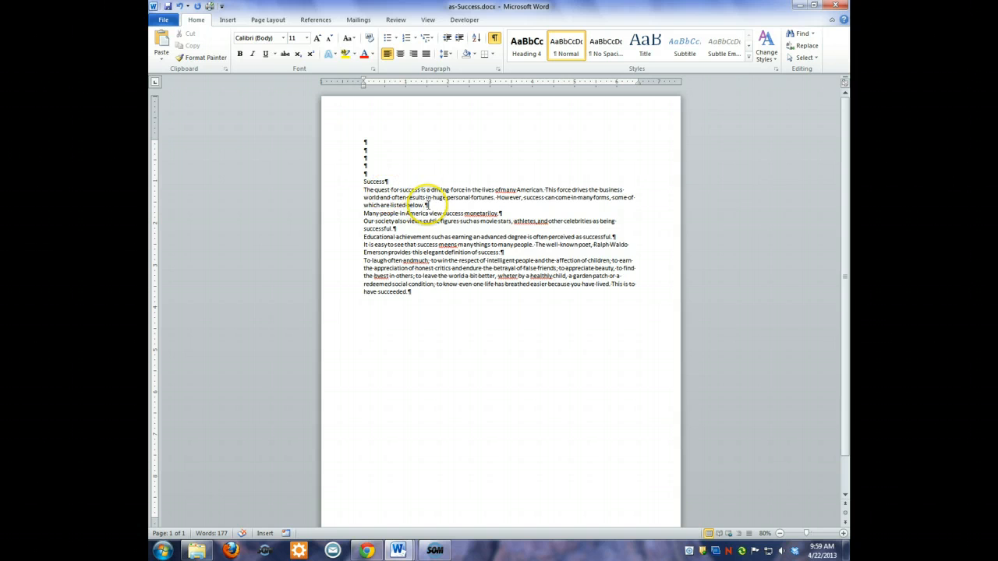
left_click_drag(429, 204, 365, 189)
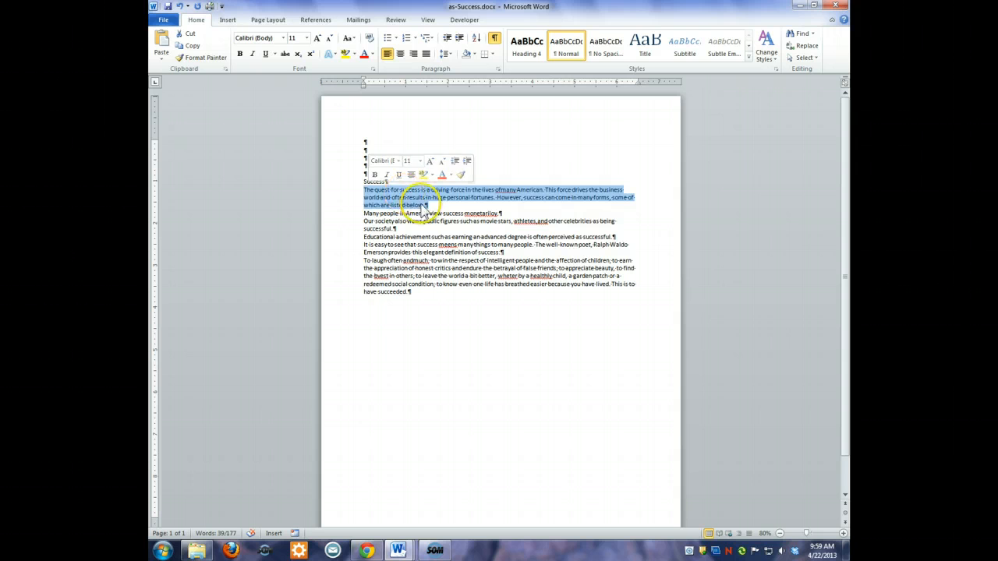
left_click(386, 198)
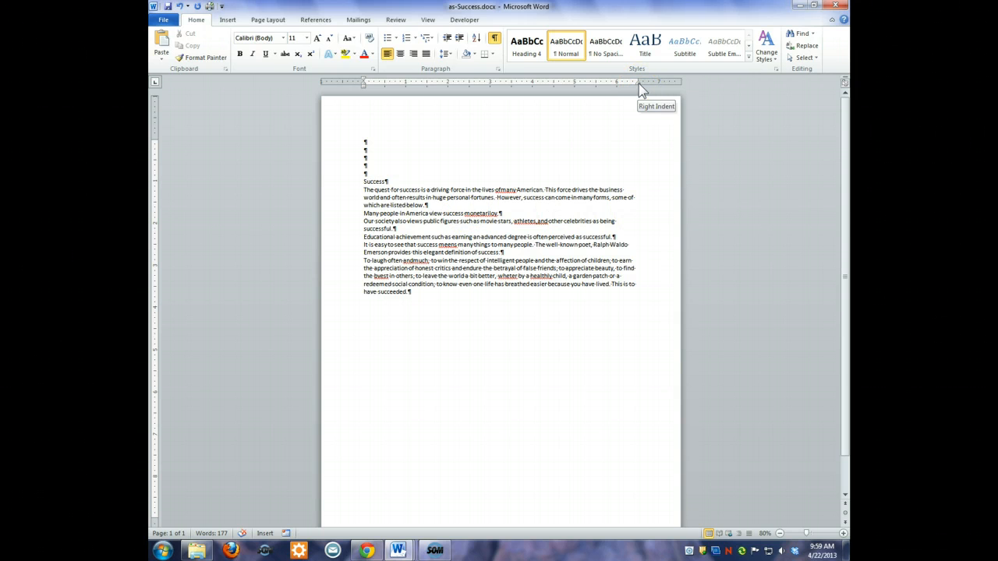
left_click_drag(638, 84, 575, 88)
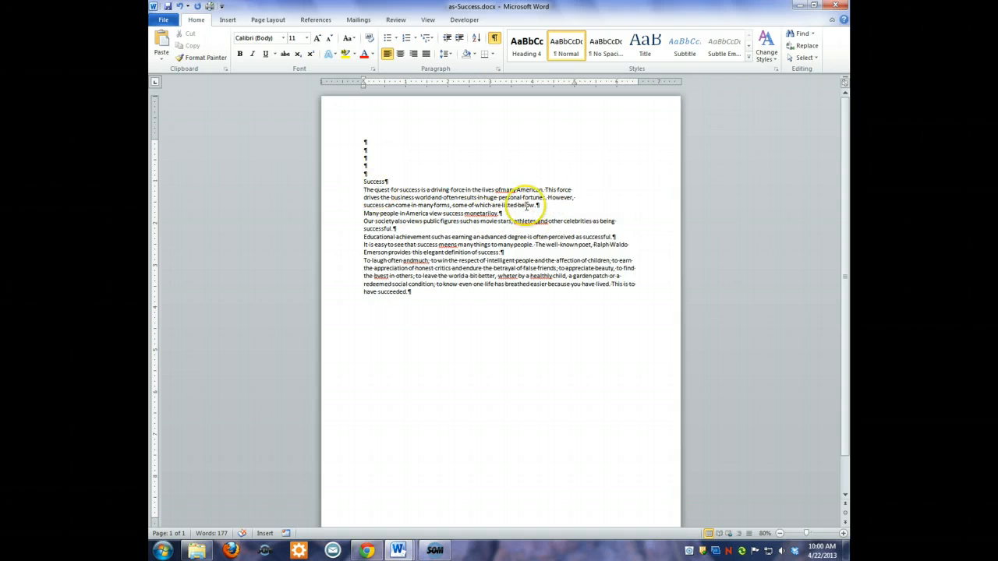
left_click(362, 86)
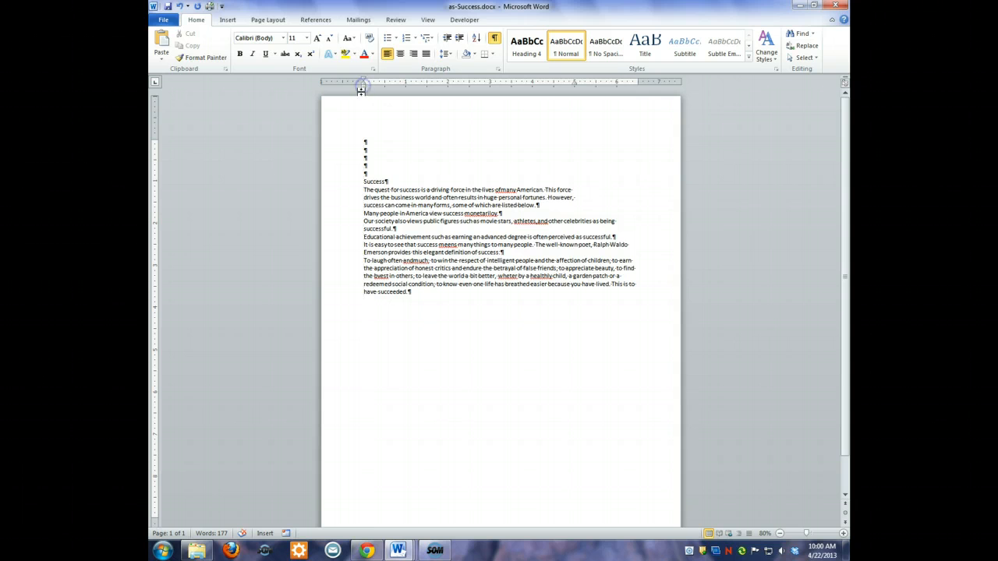
left_click_drag(362, 85, 405, 88)
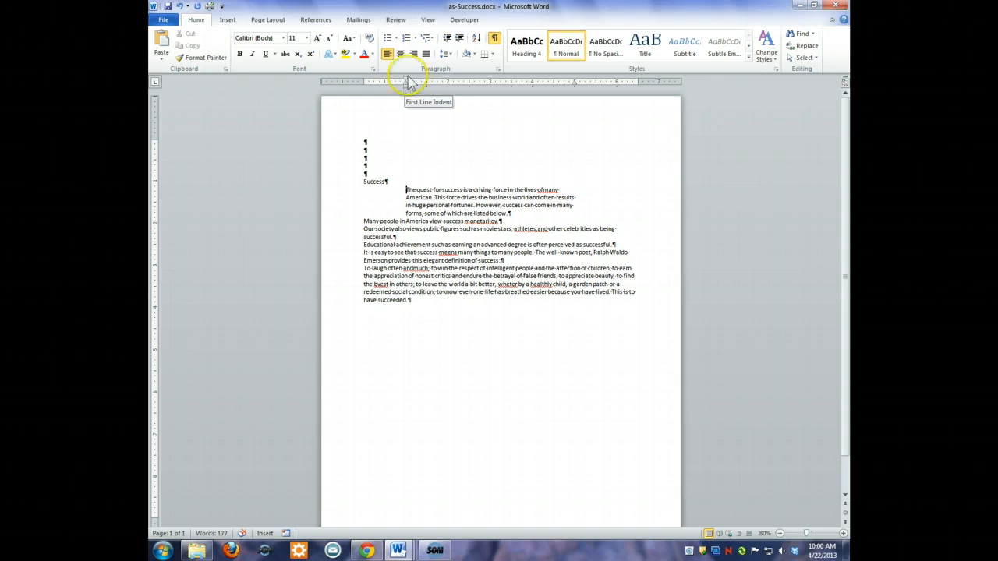
- Try a first-line indent and a hanging indent at about 2 inches on the indented paragraph, and return both to 1 inch
left_click_drag(405, 79, 447, 84)
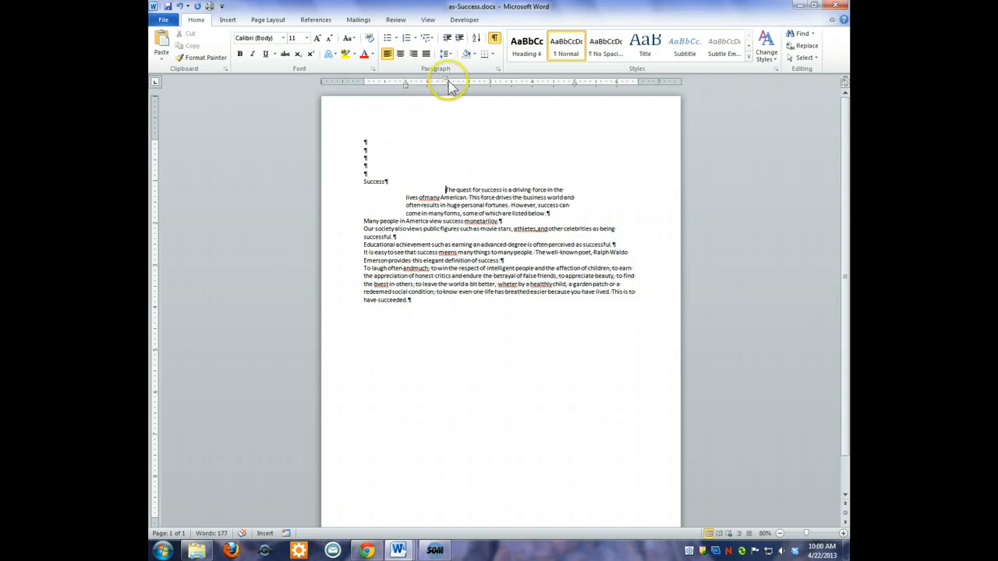
mouse_move(446, 83)
left_mouse_down()
mouse_move(405, 83)
mouse_move(446, 87)
left_mouse_up()
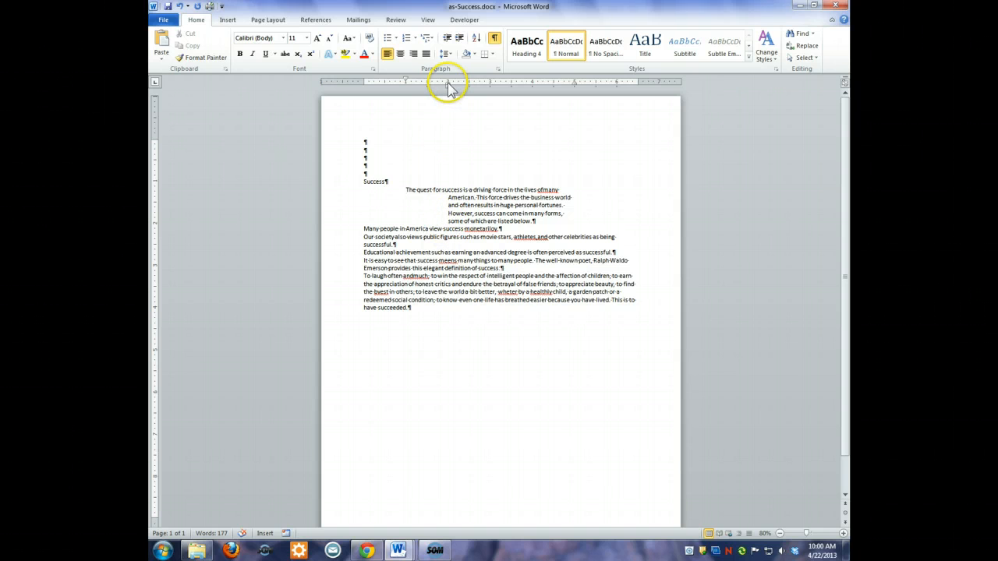
left_click_drag(448, 84, 405, 85)
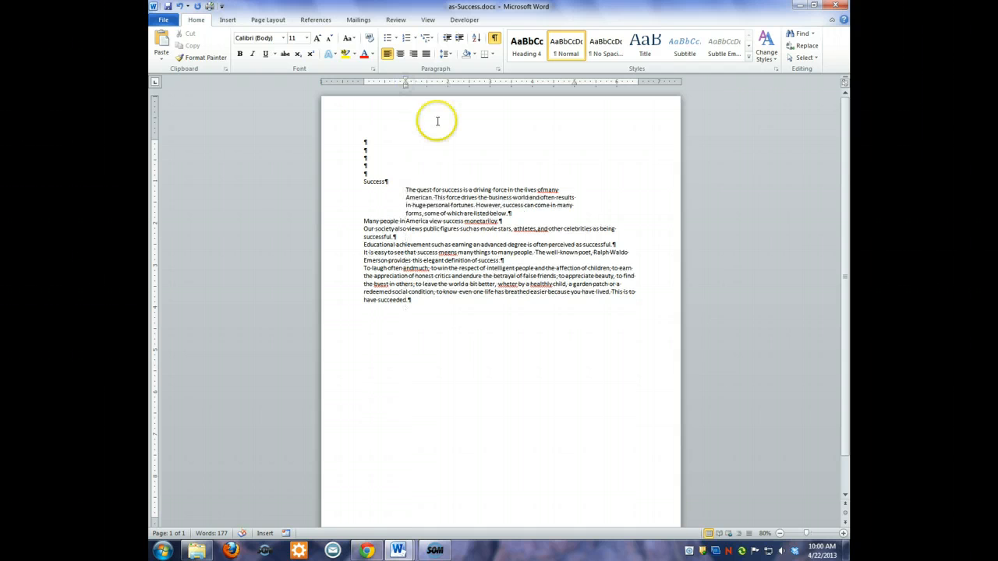